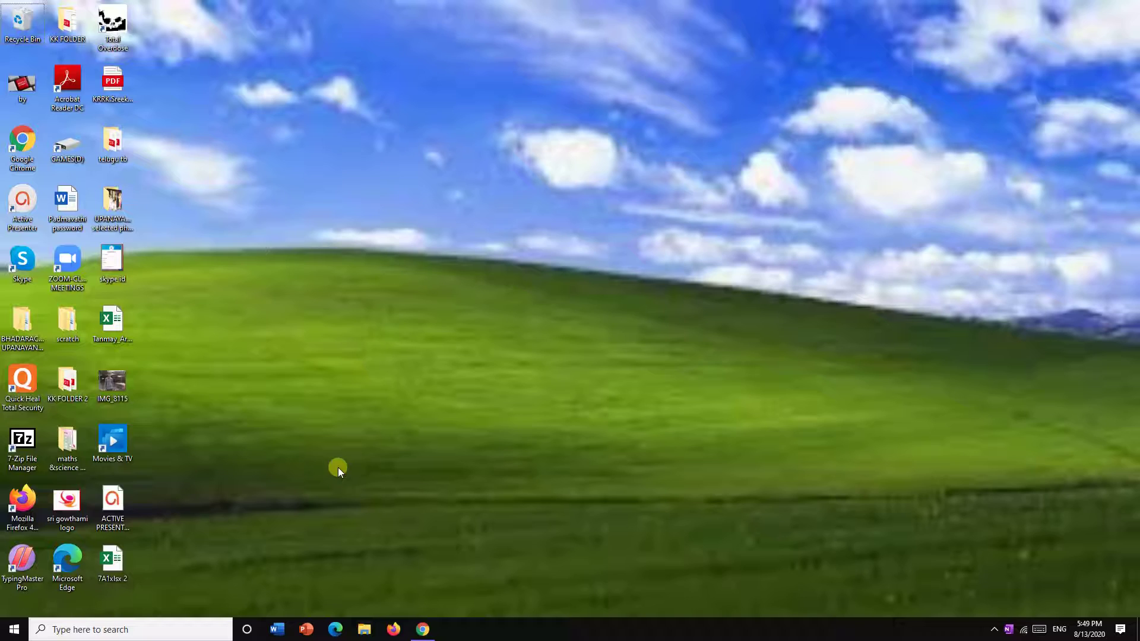
left_click(422, 629)
left_click(679, 255)
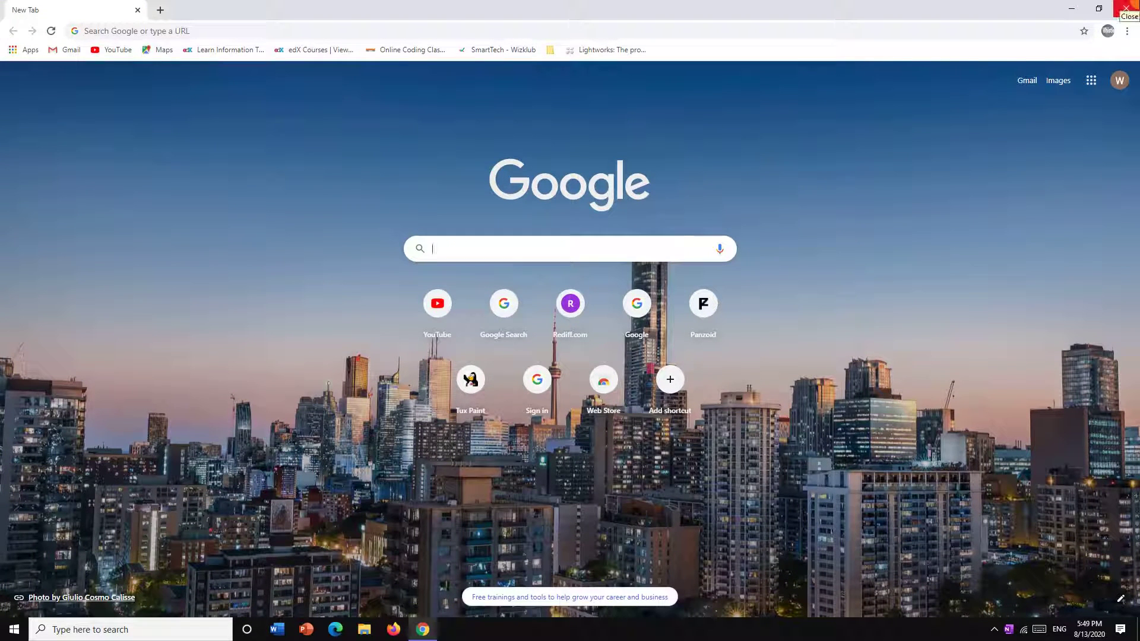
type("www")
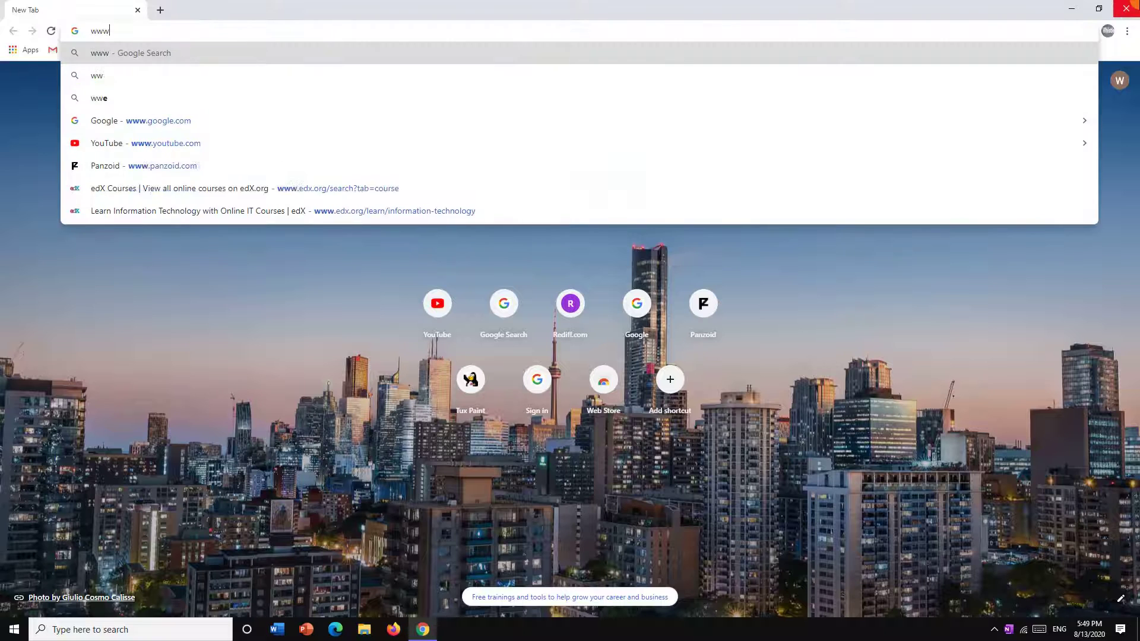
type(".tuxp")
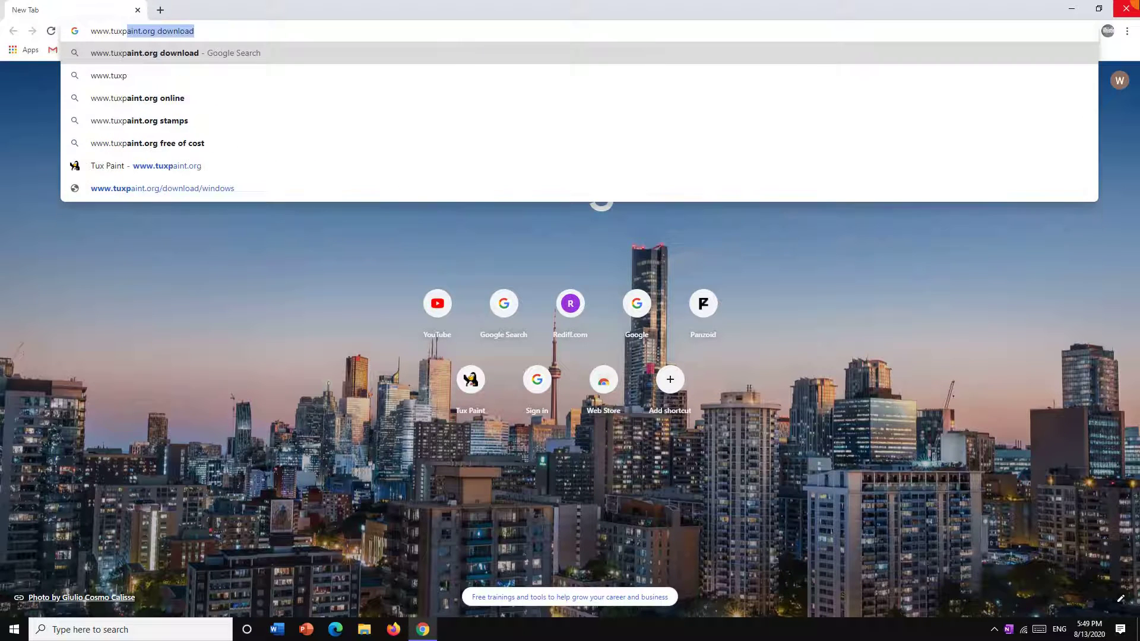
type("aint.o")
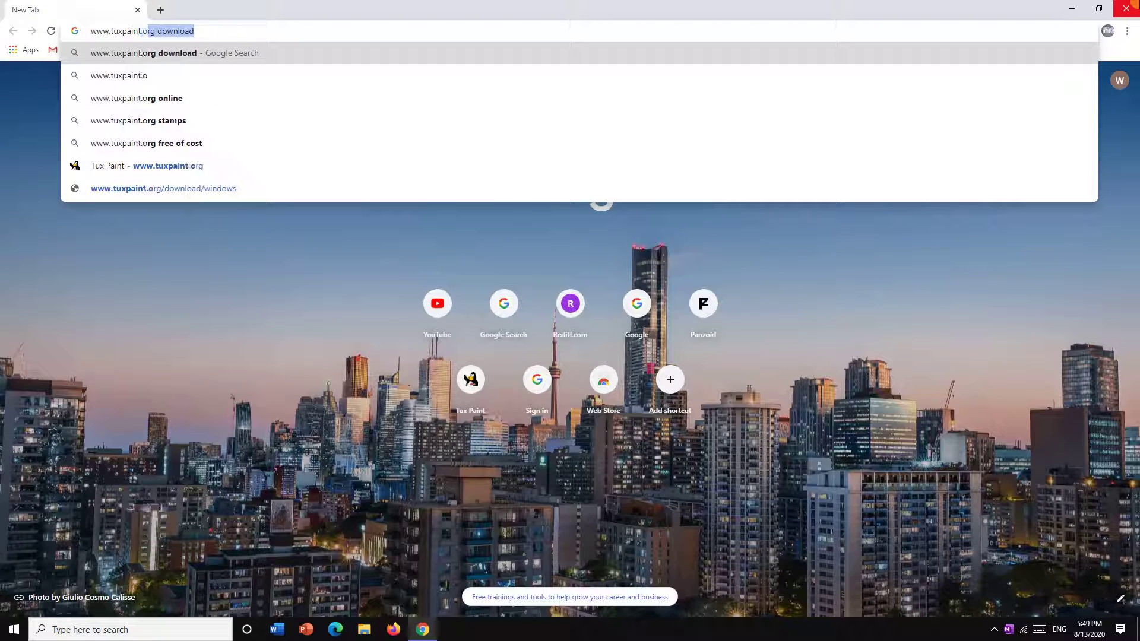
type("rg")
key("Return")
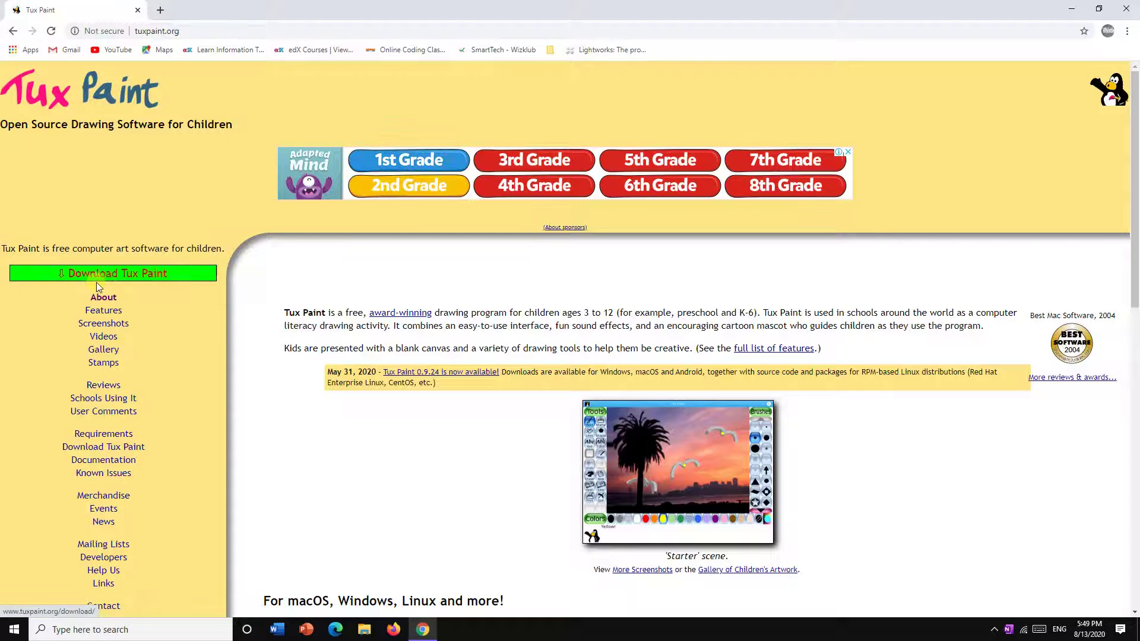
Step: Open the Tux Paint download page and look through the available platforms
left_click(108, 279)
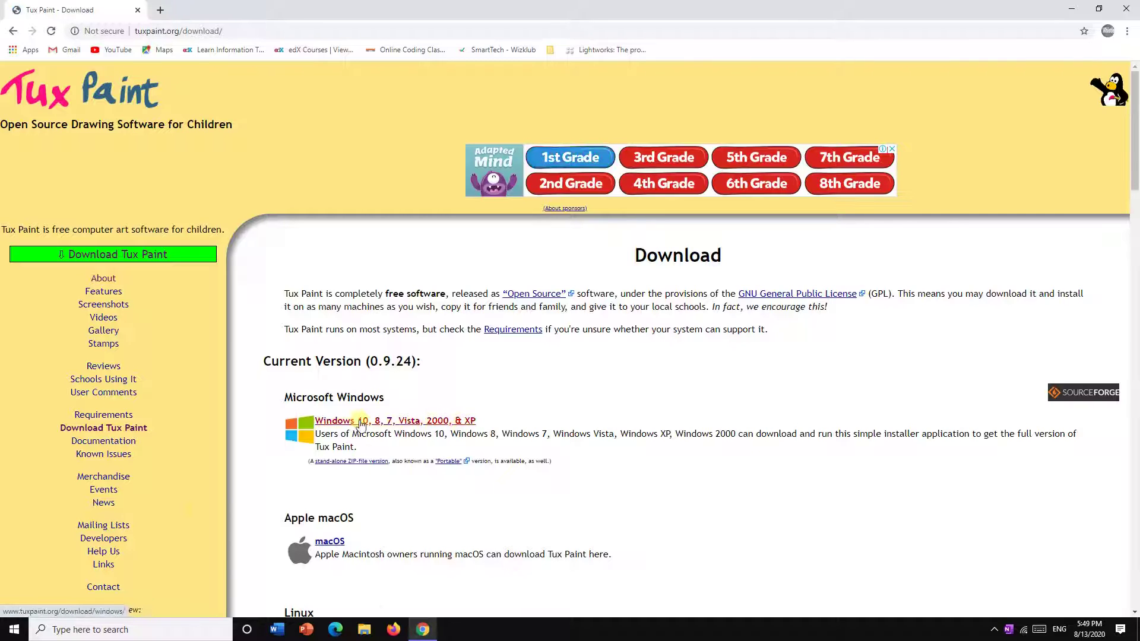
scroll(379, 400, "down", 2)
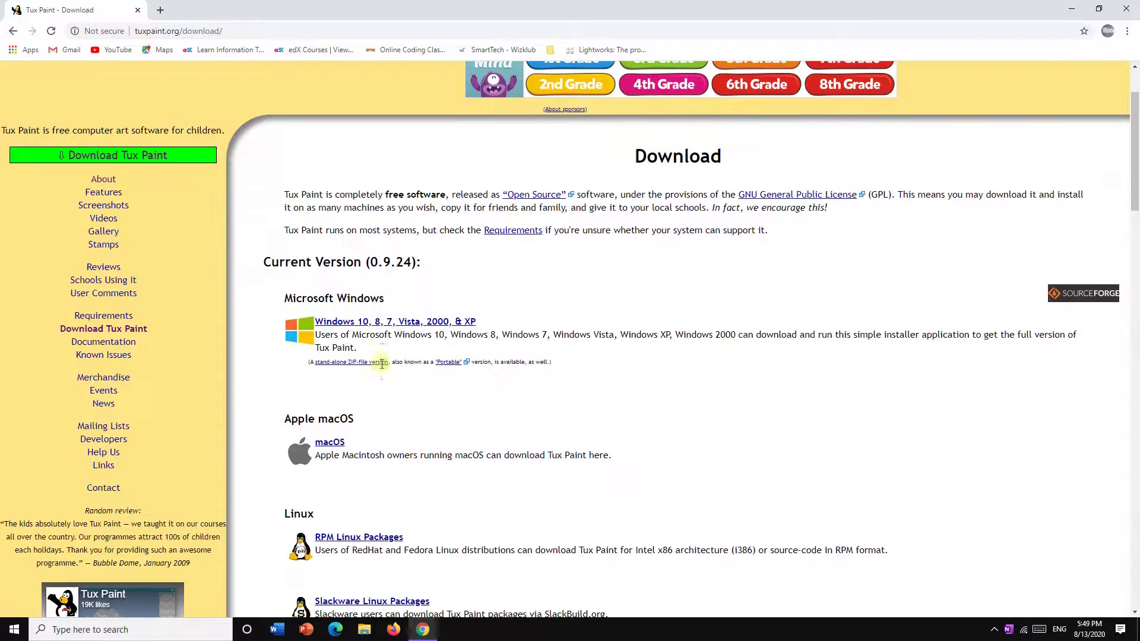
scroll(377, 380, "down", 3)
scroll(311, 367, "down", 1)
scroll(314, 374, "down", 2)
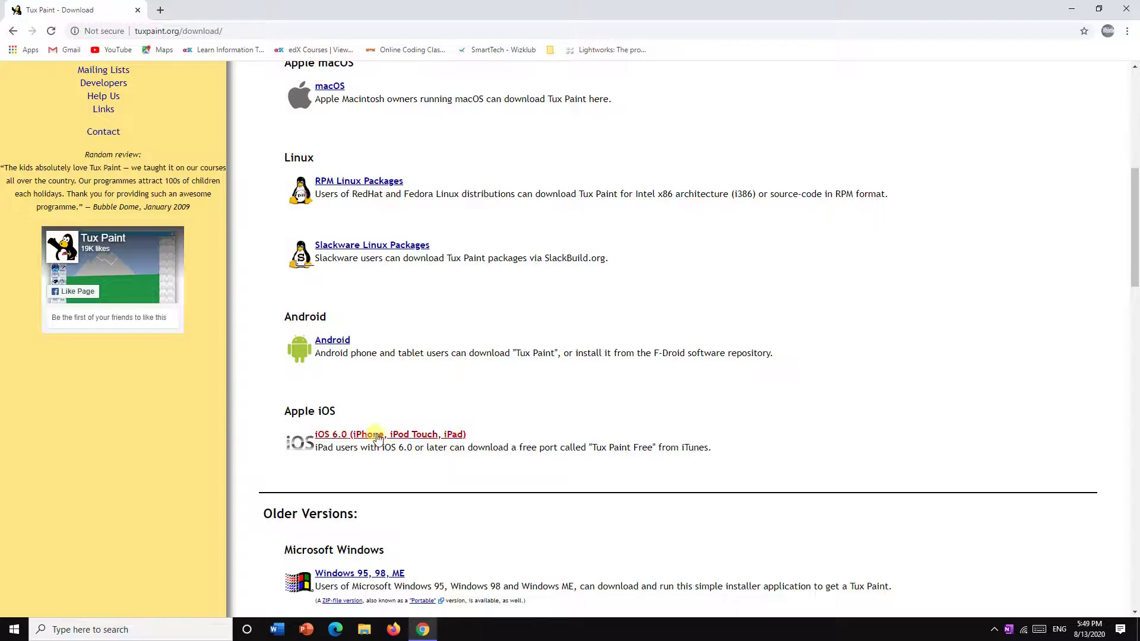
scroll(356, 416, "down", 3)
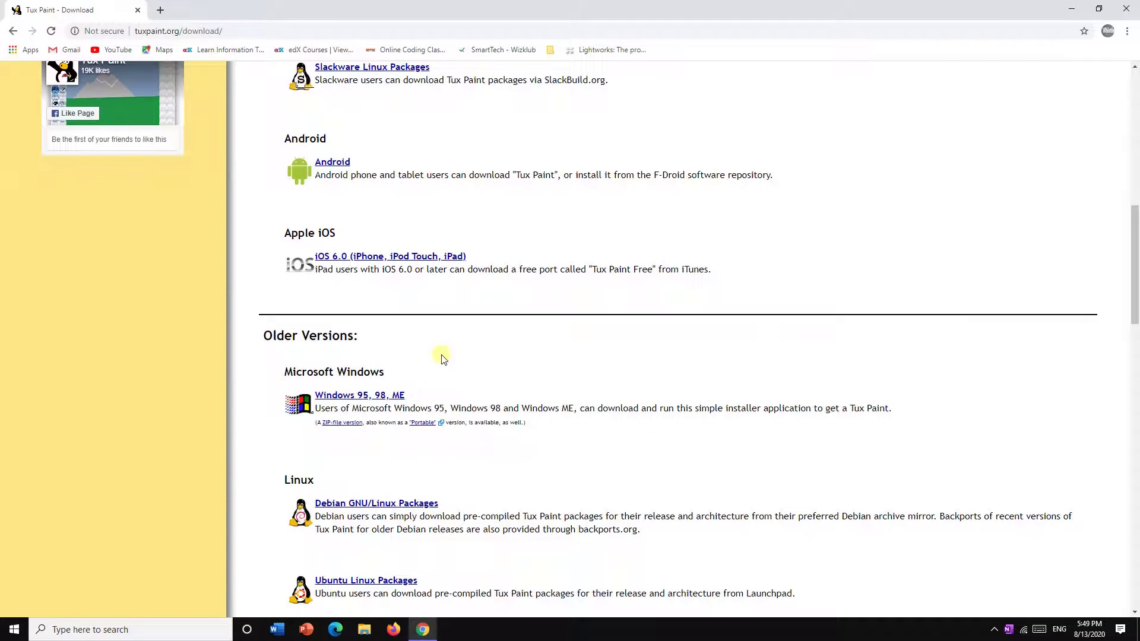
scroll(538, 294, "up", 2, "ctrl")
scroll(535, 291, "up", 4)
scroll(505, 285, "up", 3)
Step: Choose the Windows 10, 8, 7, Vista, 2000 & XP download to get the 0.9.24 installer
left_click(413, 274)
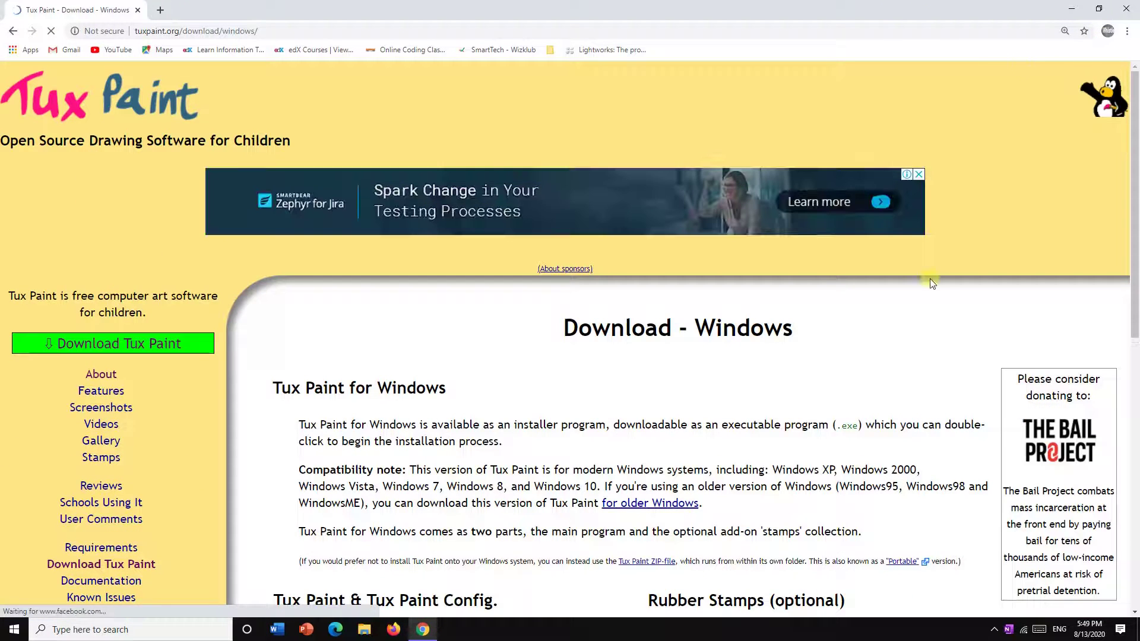
scroll(558, 457, "down", 2)
scroll(416, 356, "down", 3)
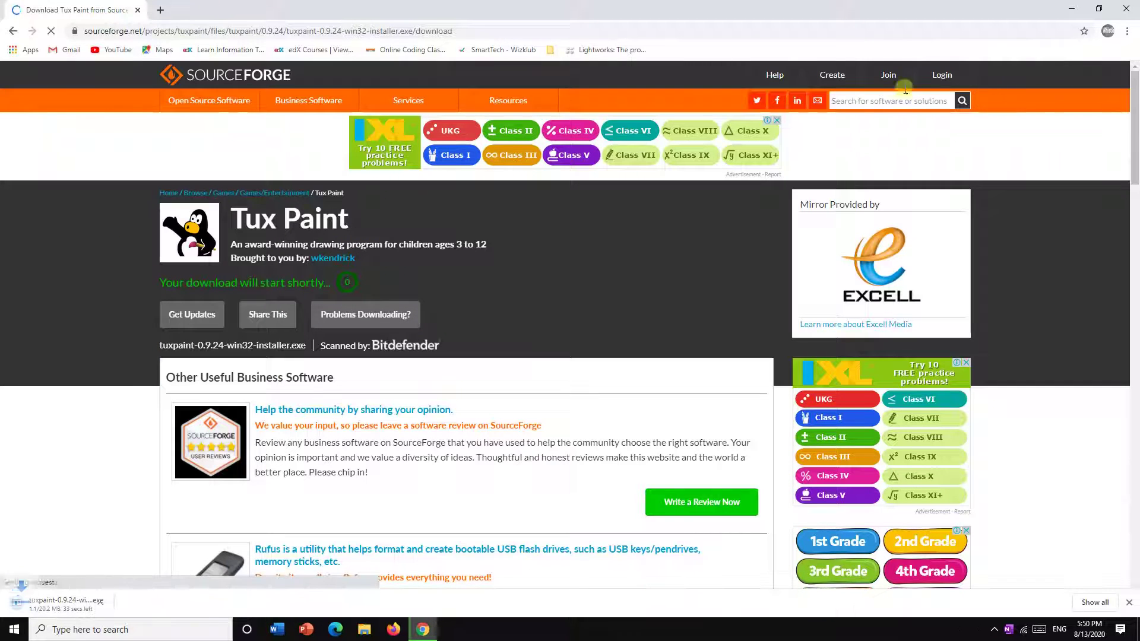
Step: Refresh the desktop and return to SourceForge while the installer finishes downloading
left_click(1067, 7)
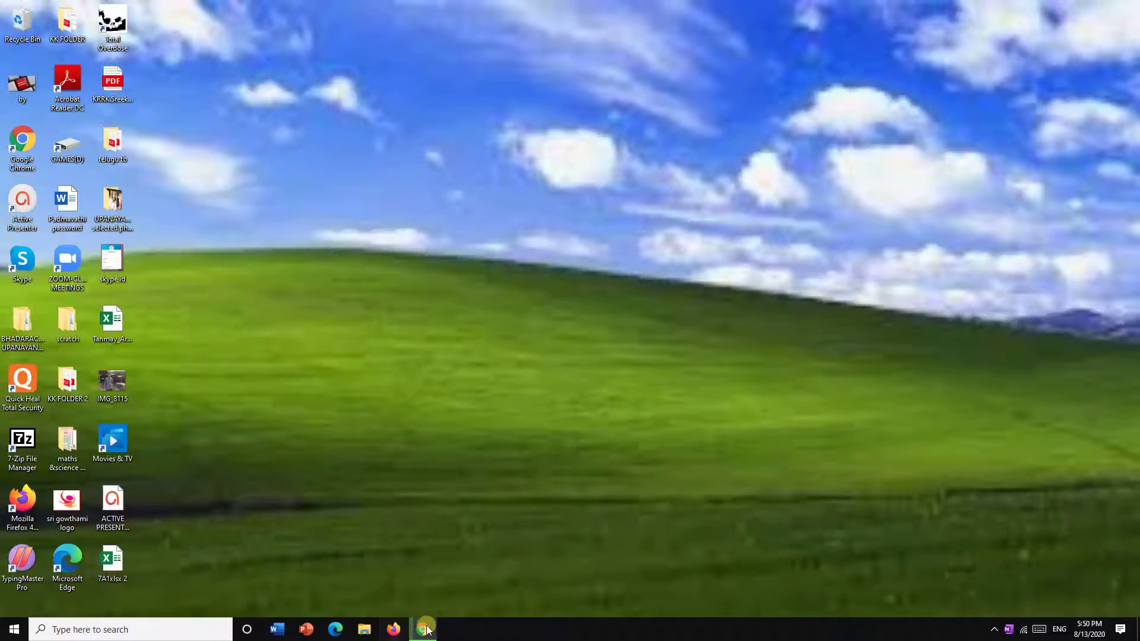
left_click(424, 631)
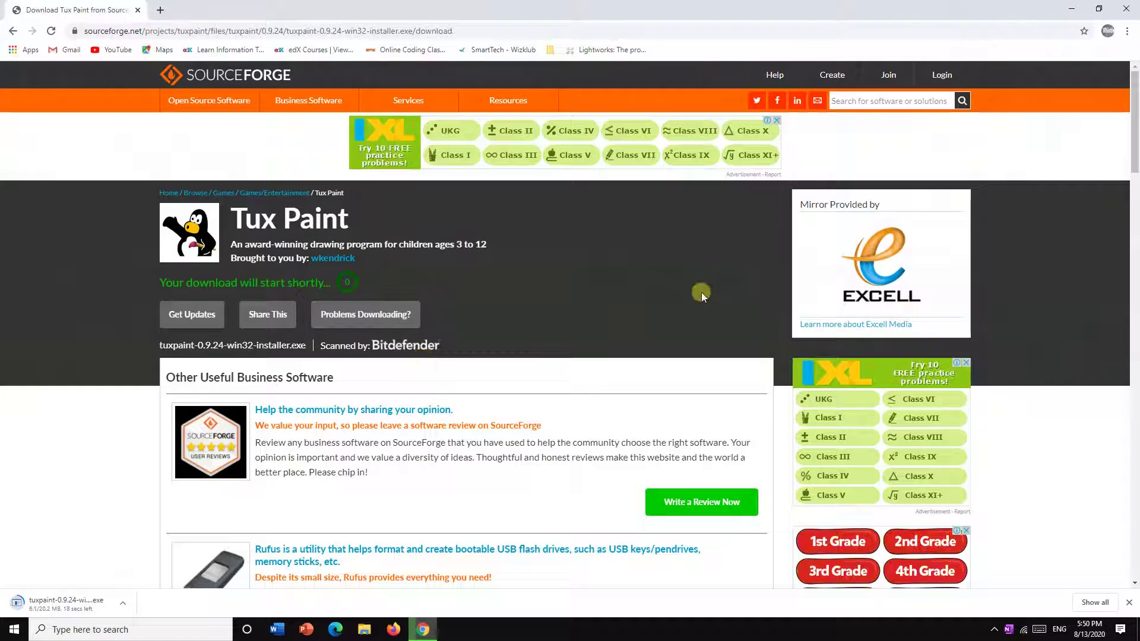
left_click(7, 631)
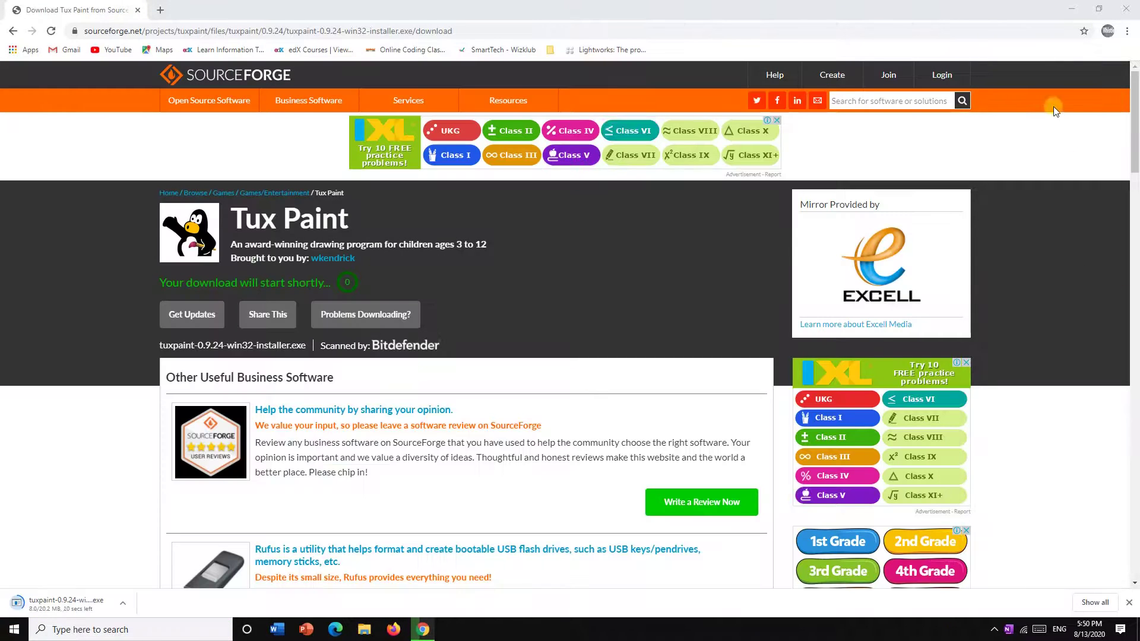
left_click(1075, 6)
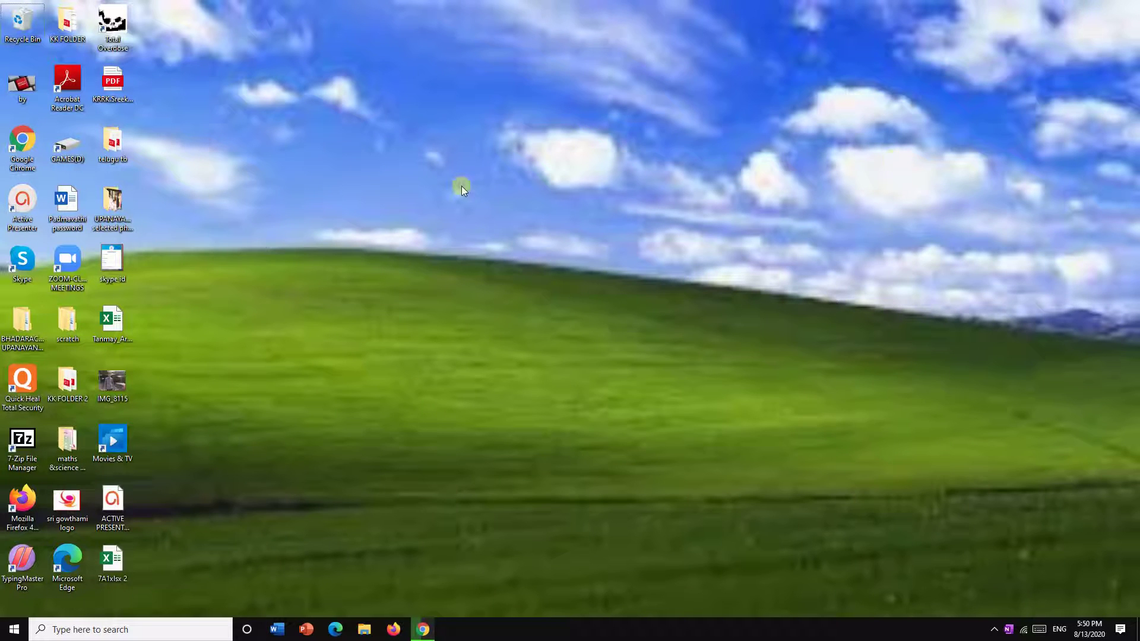
right_click(462, 187)
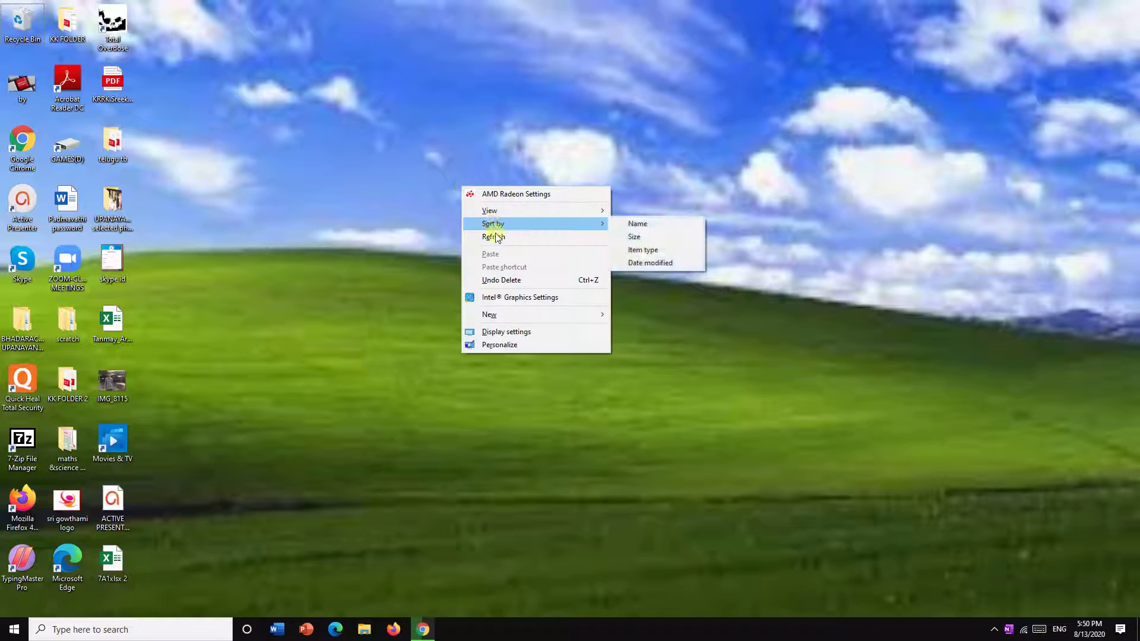
left_click(496, 242)
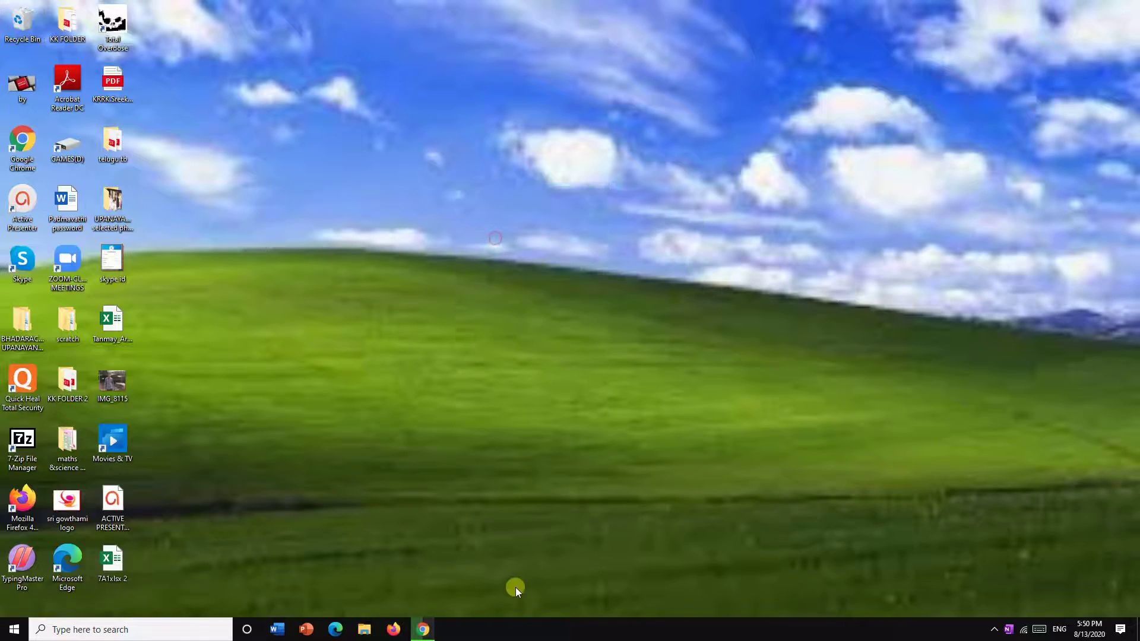
left_click(423, 631)
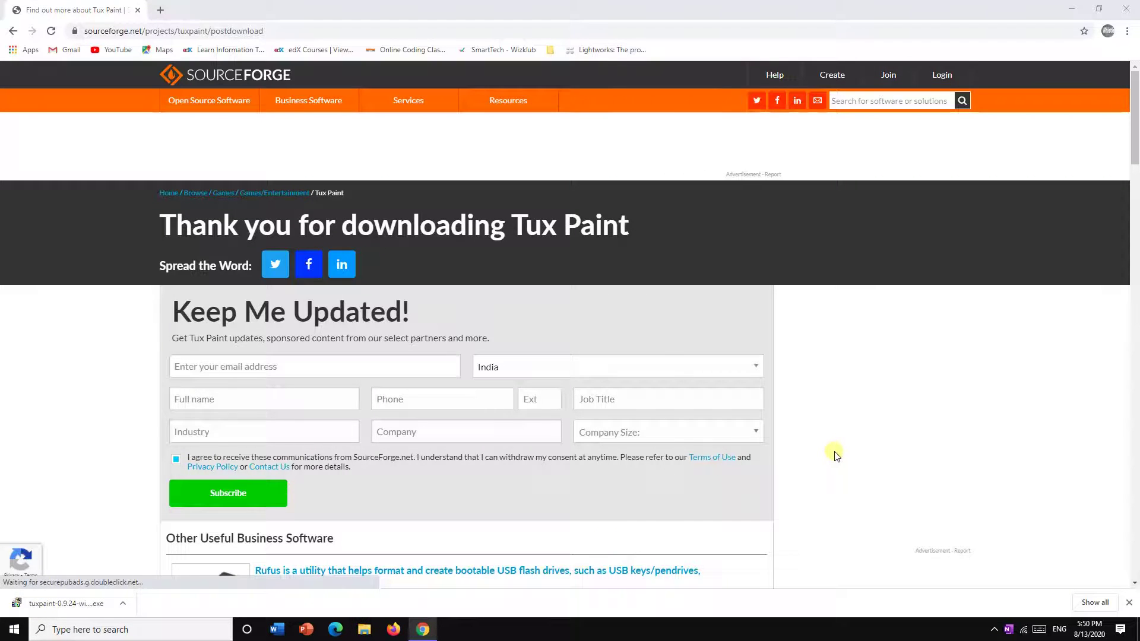
Step: Open tuxpaint-0.9.24-win32-installer from the Downloads folder in File Explorer
key("super+e")
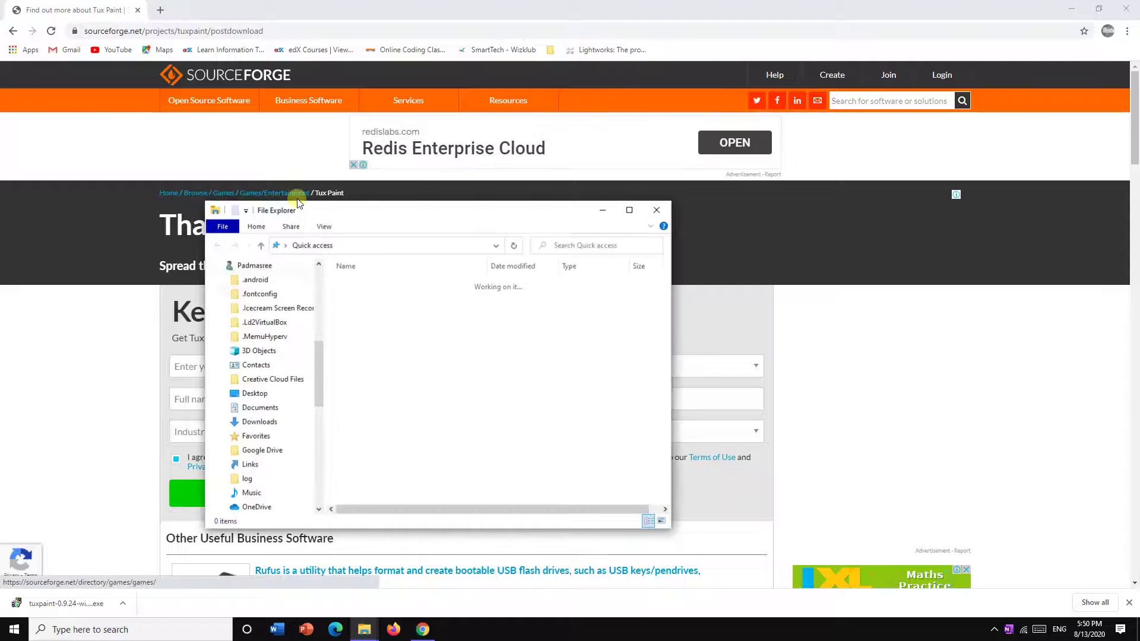
scroll(244, 313, "up", 2)
left_click(245, 309)
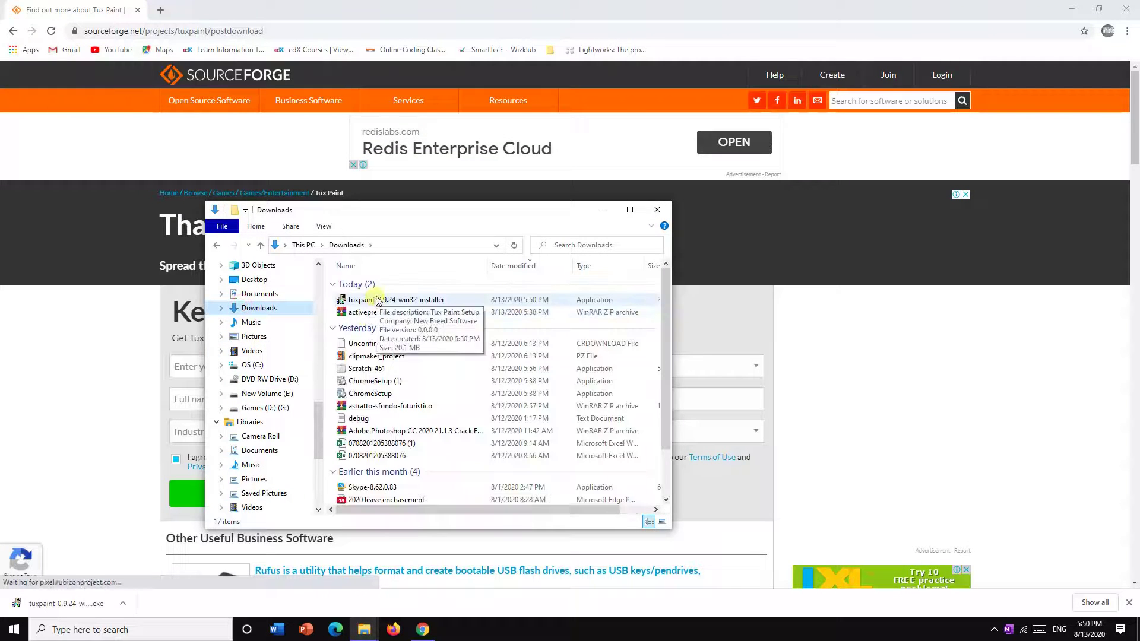
right_click(378, 300)
left_click(447, 291)
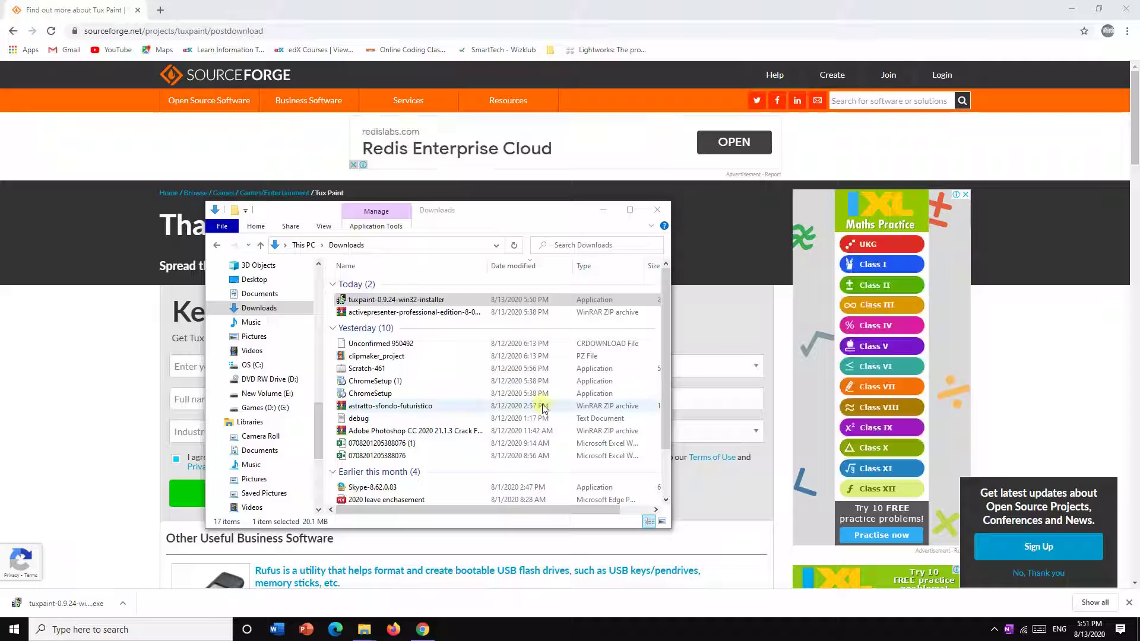
Step: Run setup in English, accept the licence, and keep all-users install with desktop shortcut
double_click(634, 300)
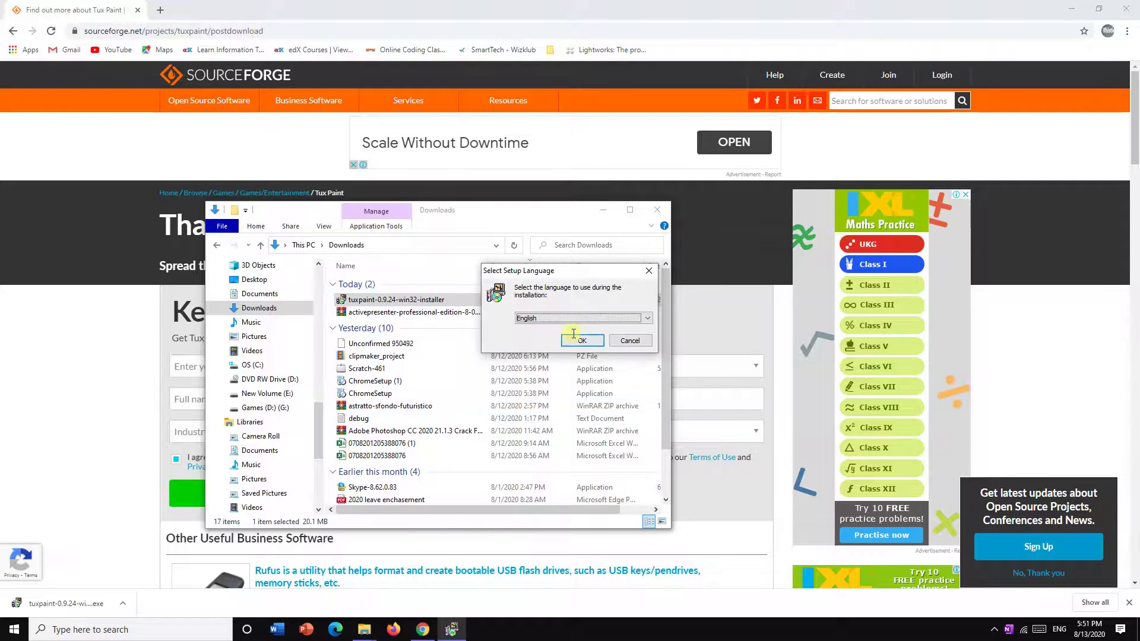
left_click(588, 319)
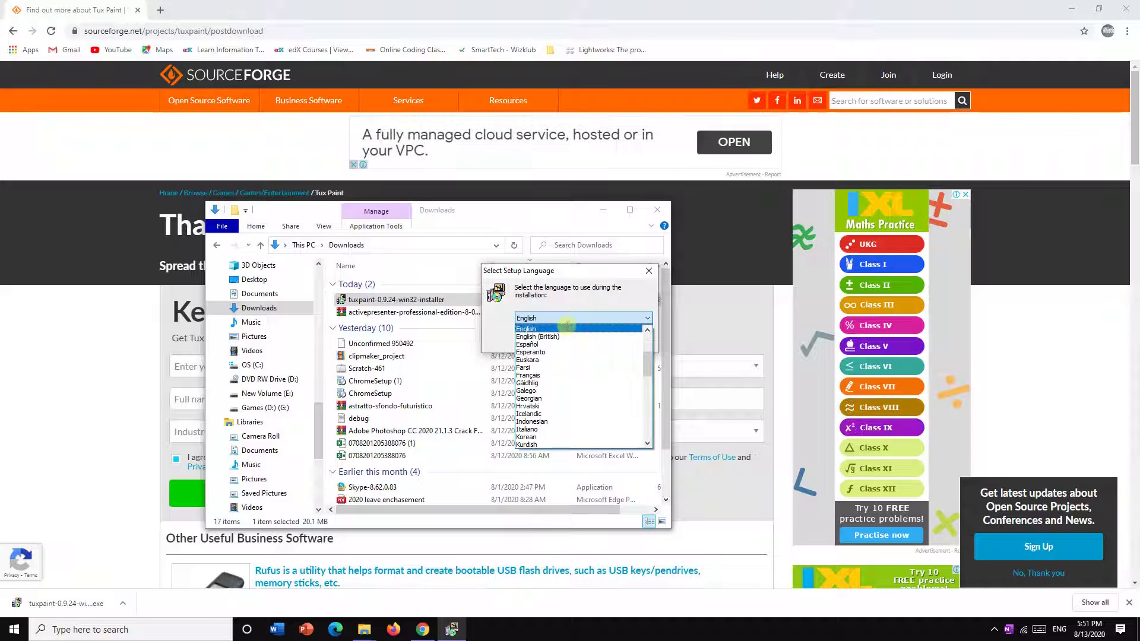
left_click(563, 327)
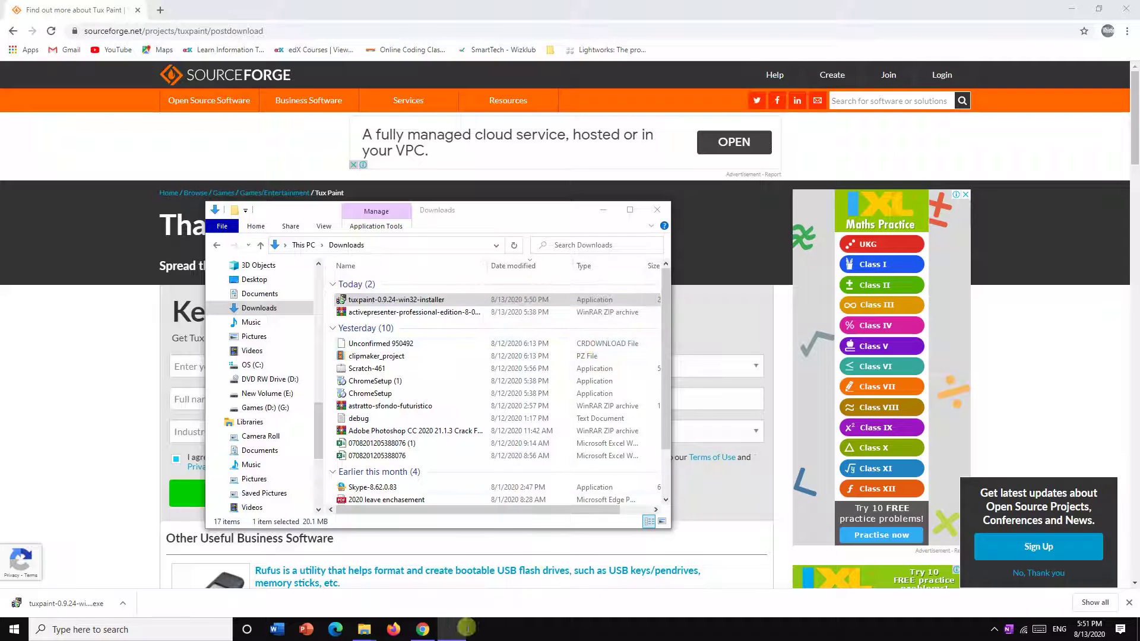
left_click(491, 373)
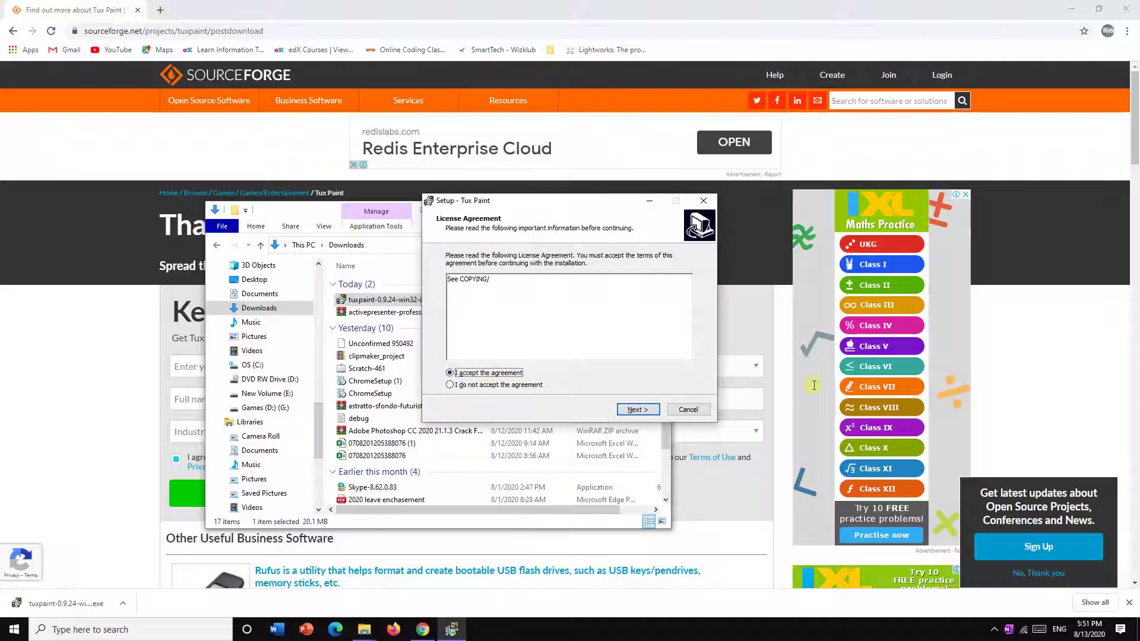
left_click(649, 408)
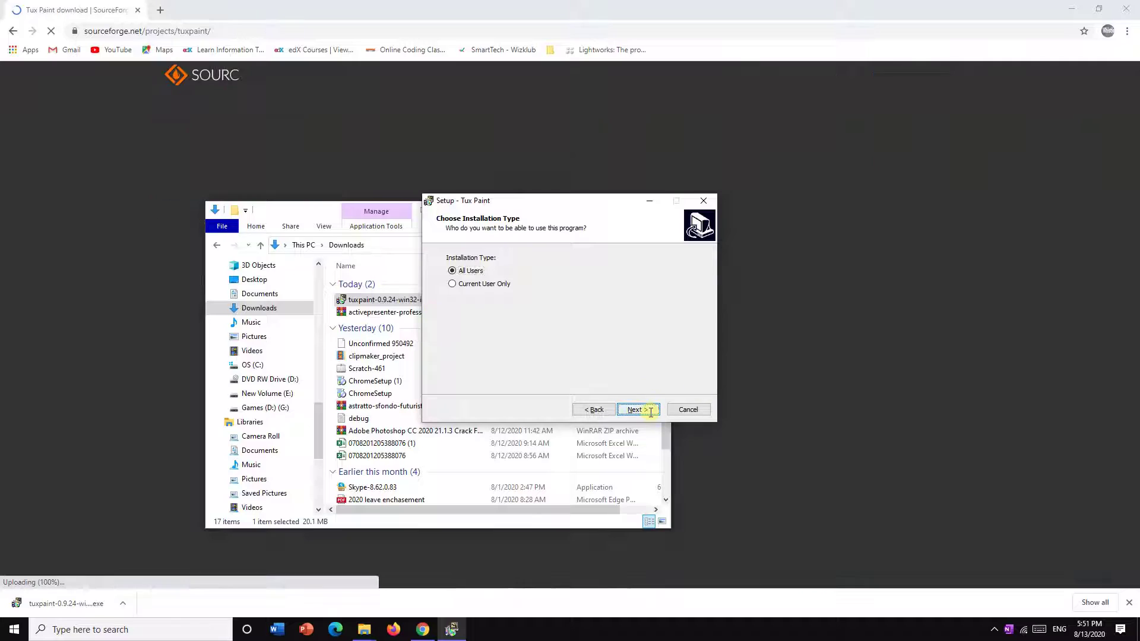
left_click(652, 409)
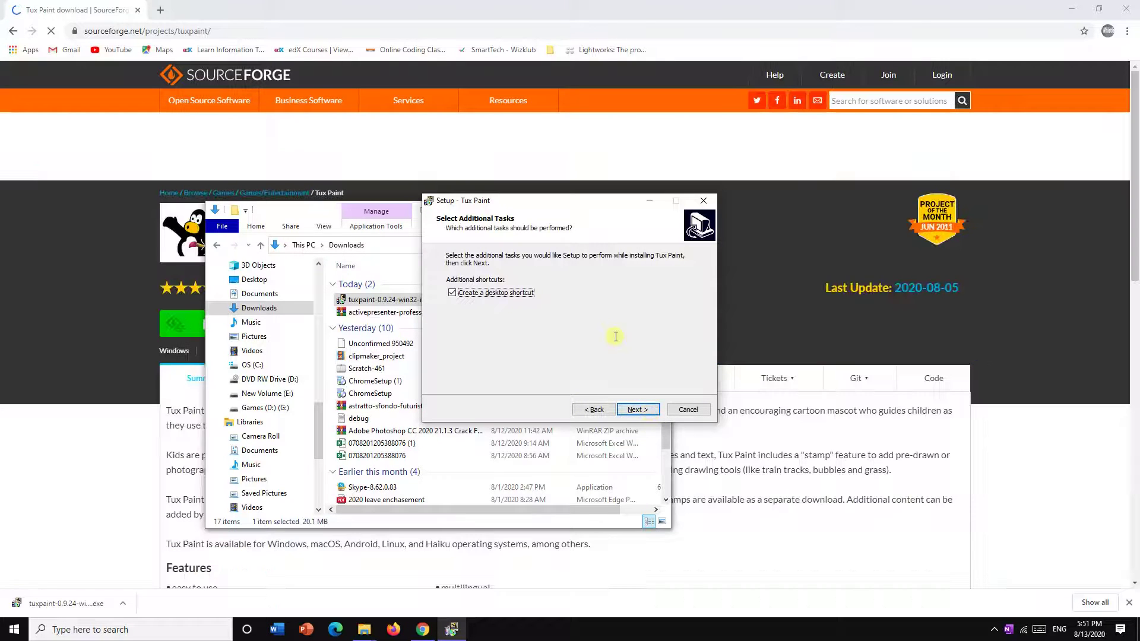
left_click(638, 409)
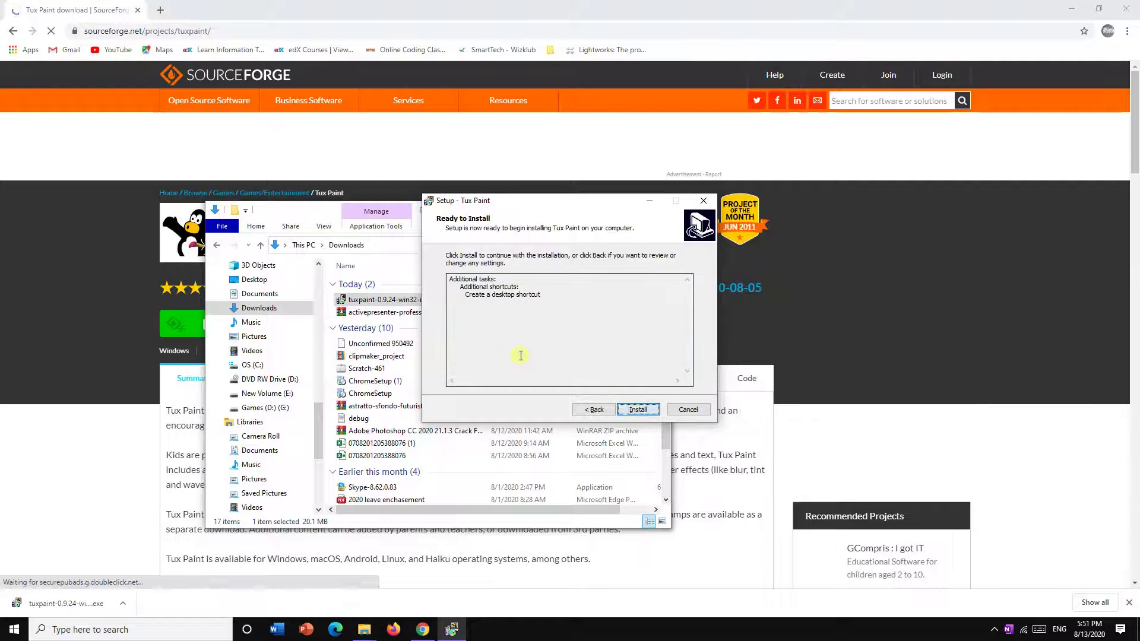
Step: Start the installation, briefly minimizing and restoring the setup window while it runs
left_click(645, 409)
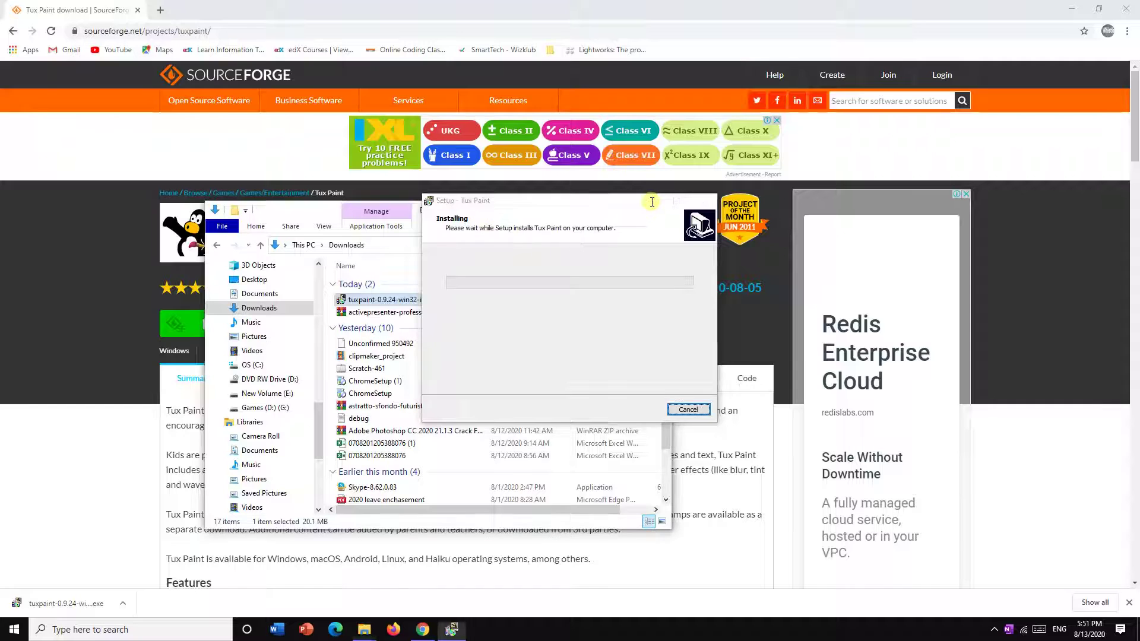
left_click(452, 630)
left_click(451, 629)
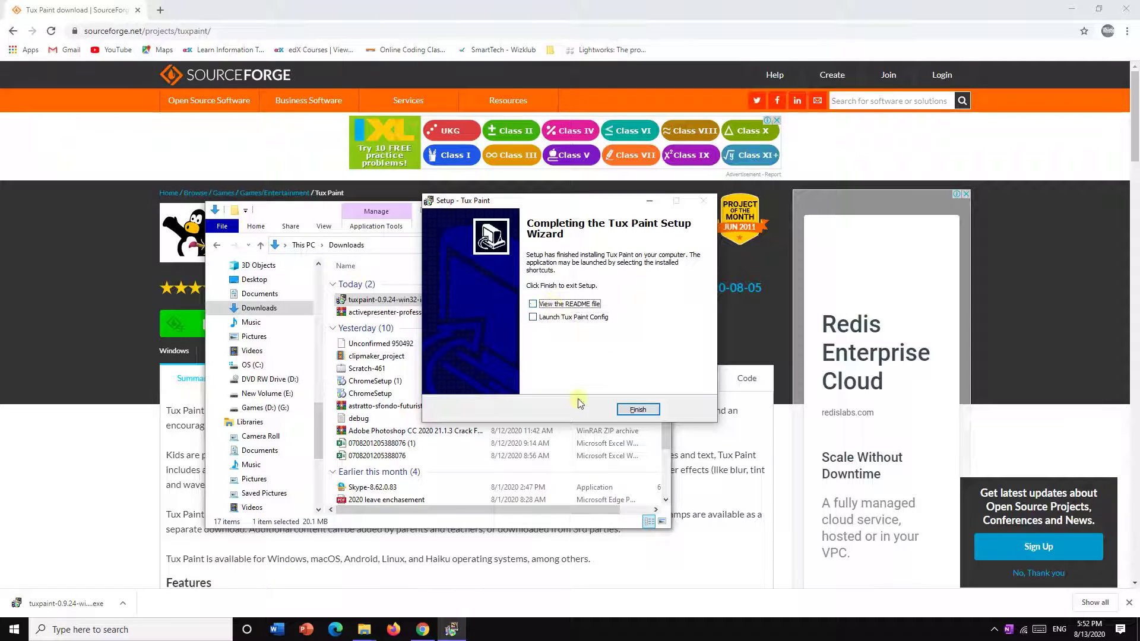
Step: Finish setup, then minimize Chrome and the Downloads Explorer window
left_click(638, 409)
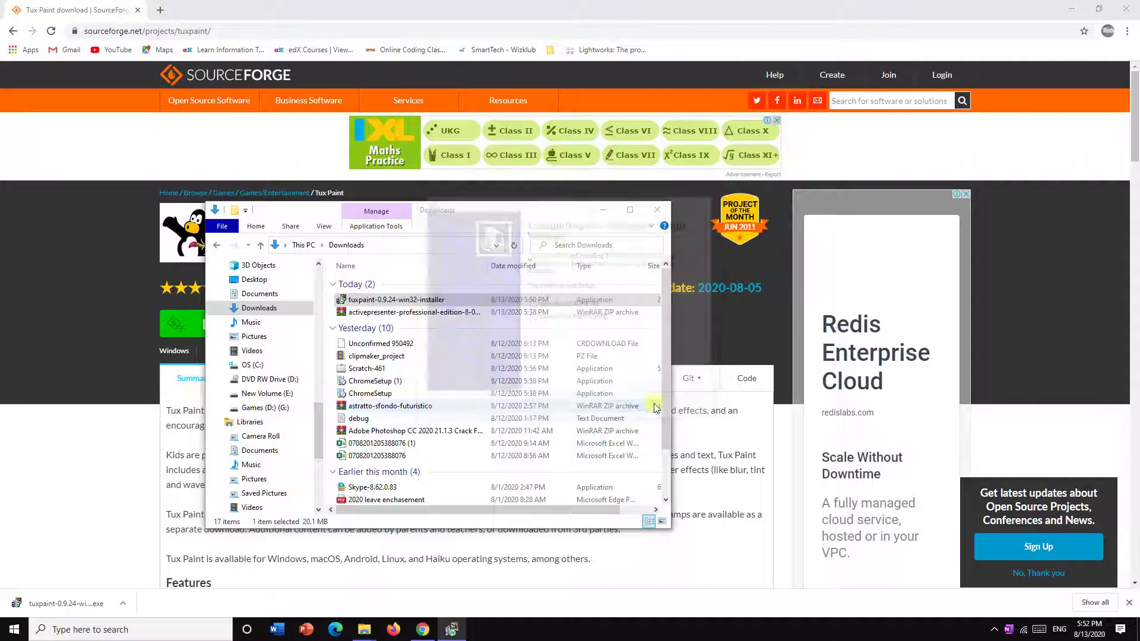
left_click(1095, 6)
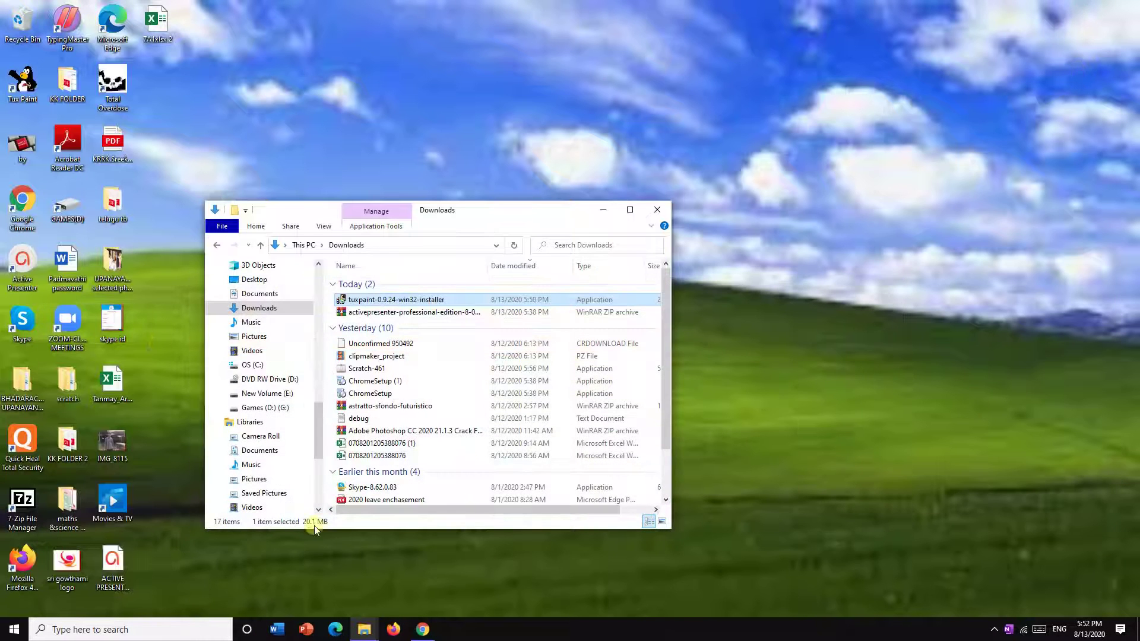
left_click(606, 210)
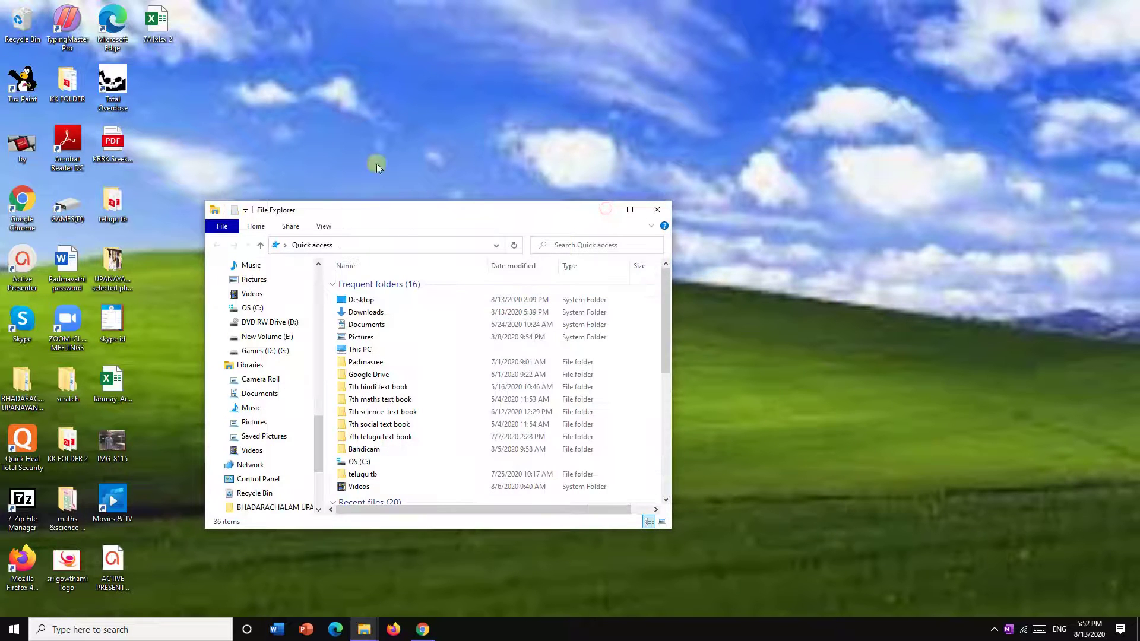
Step: Minimize the last Explorer window and open and dismiss the Start menu
left_click(606, 212)
left_click(5, 633)
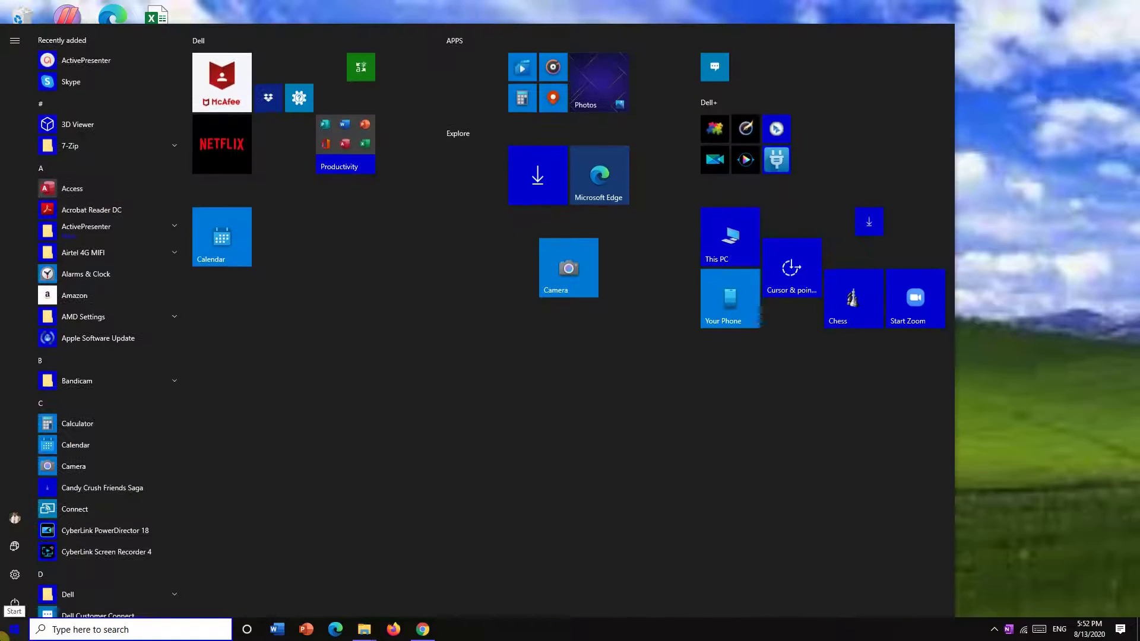
left_click(6, 630)
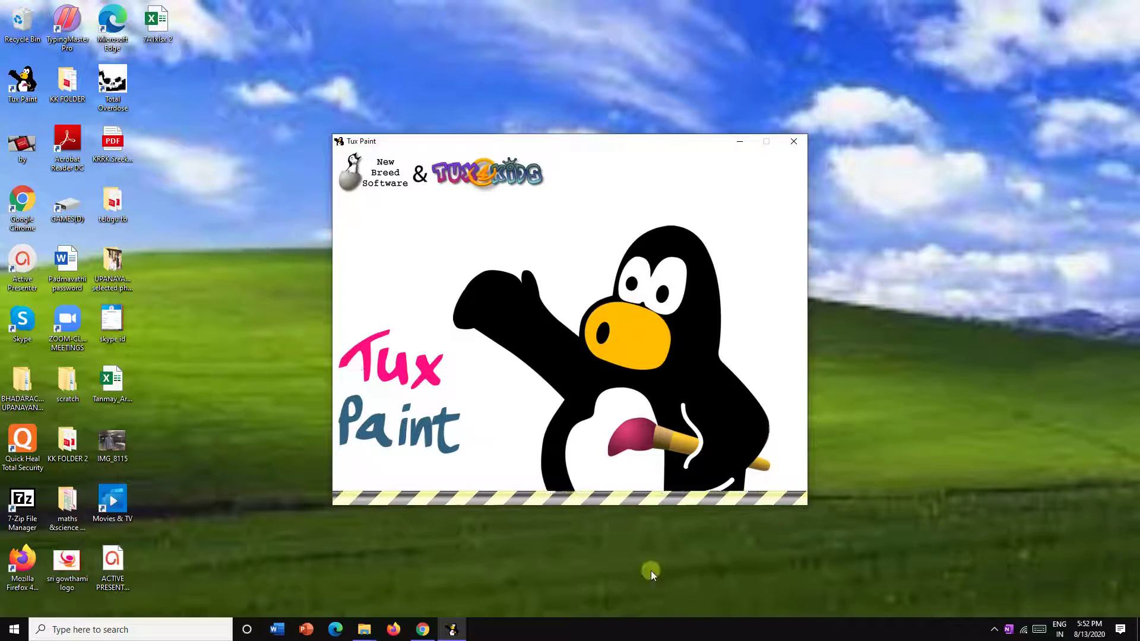
Step: Minimize and restore the Tux Paint splash window, then close it
left_click(740, 142)
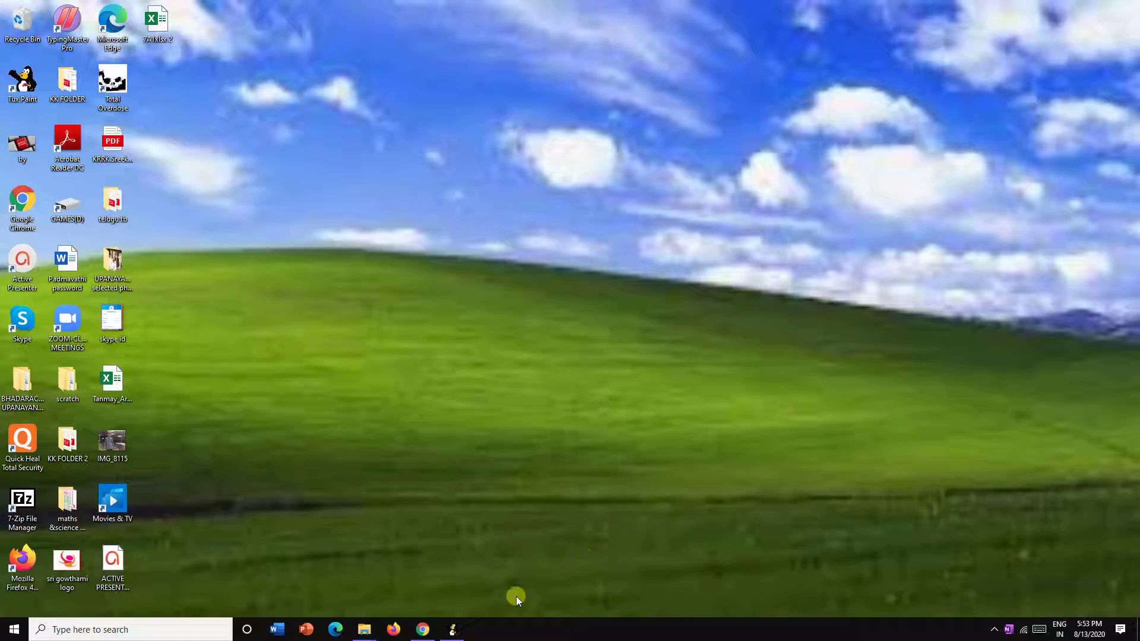
left_click(452, 631)
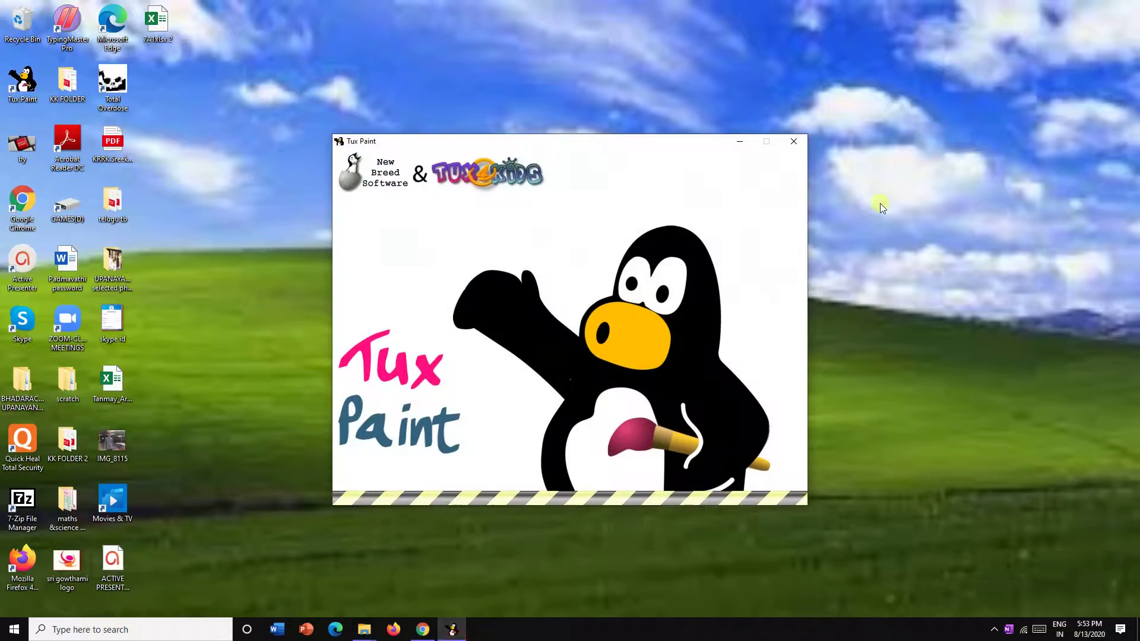
left_click(781, 142)
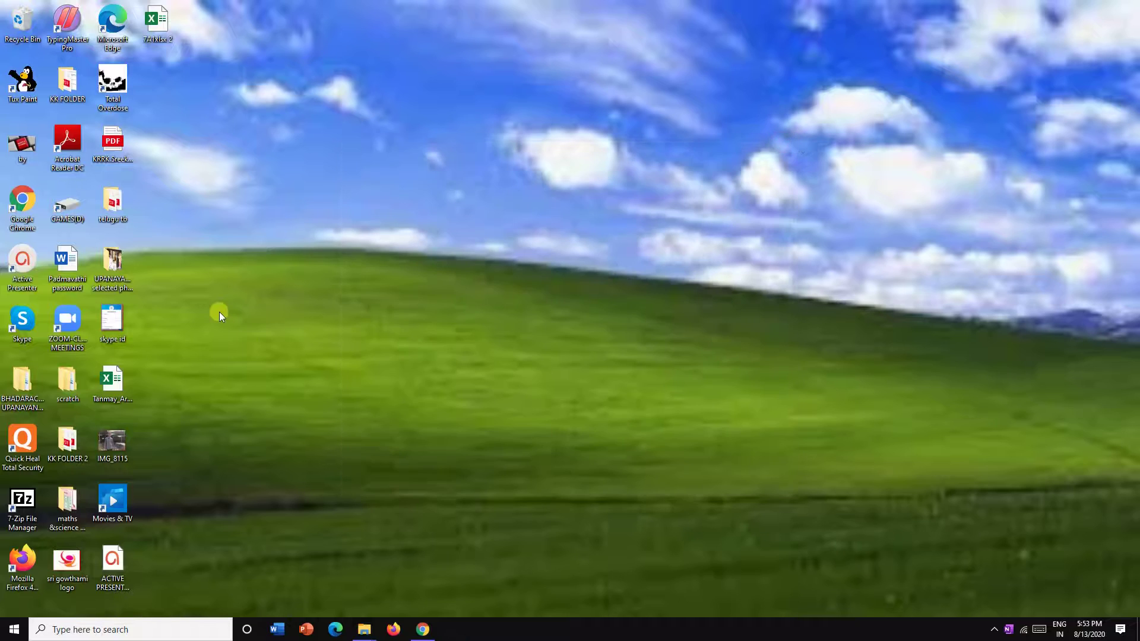